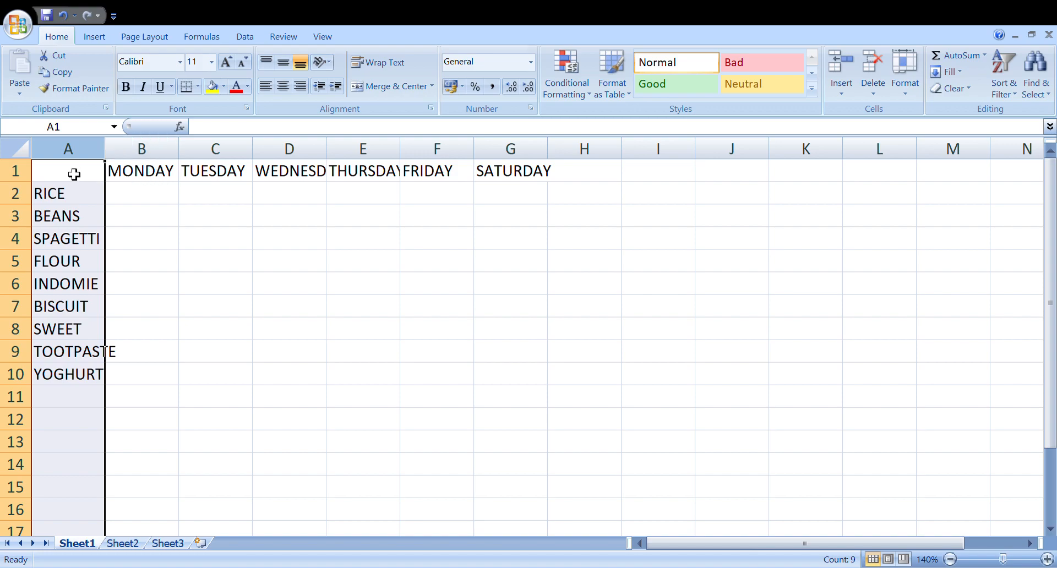
click(28, 177)
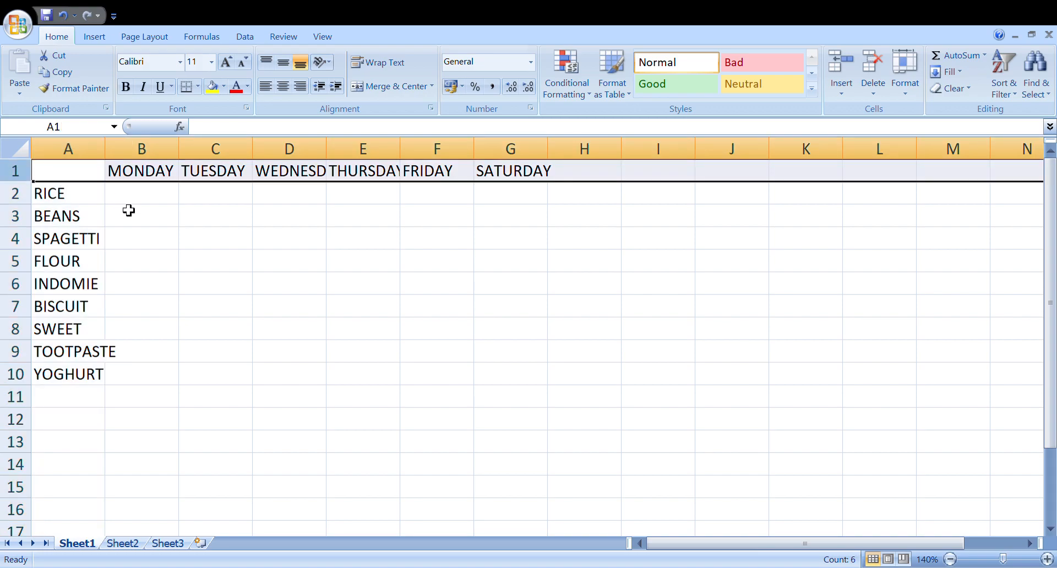
click(143, 200)
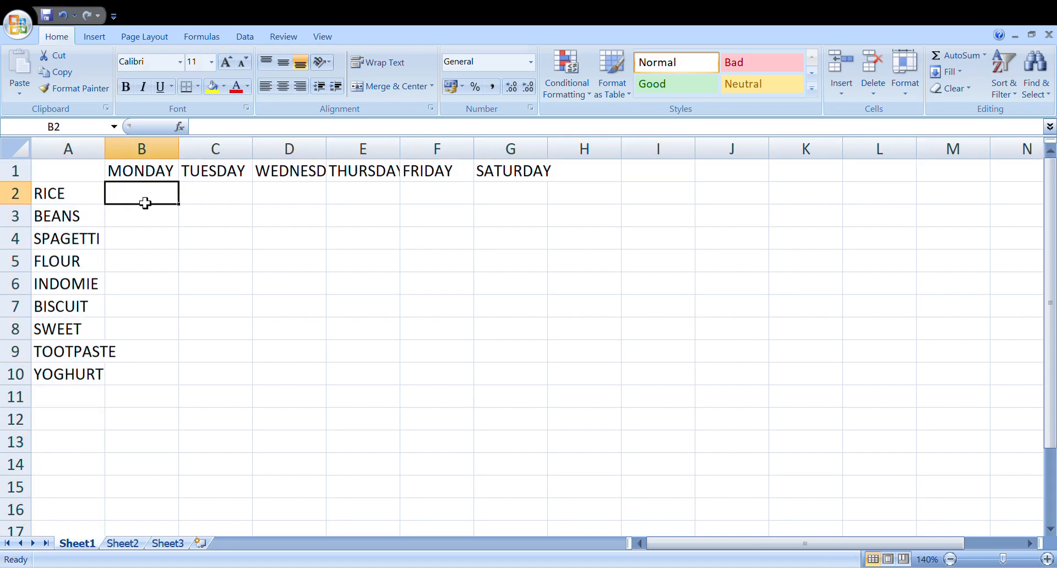
click(229, 159)
click(290, 160)
drag(291, 160, 358, 168)
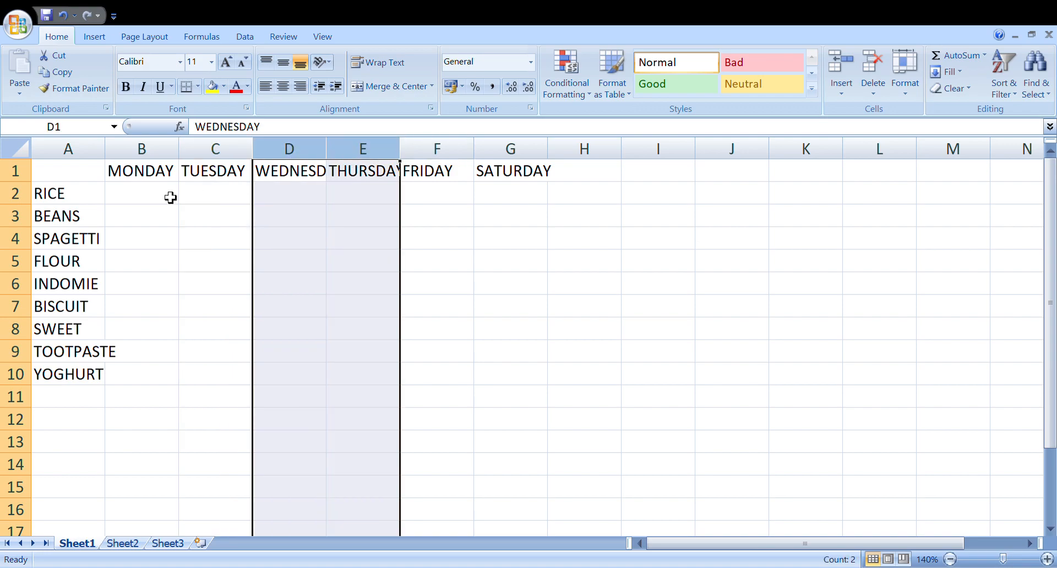
click(17, 246)
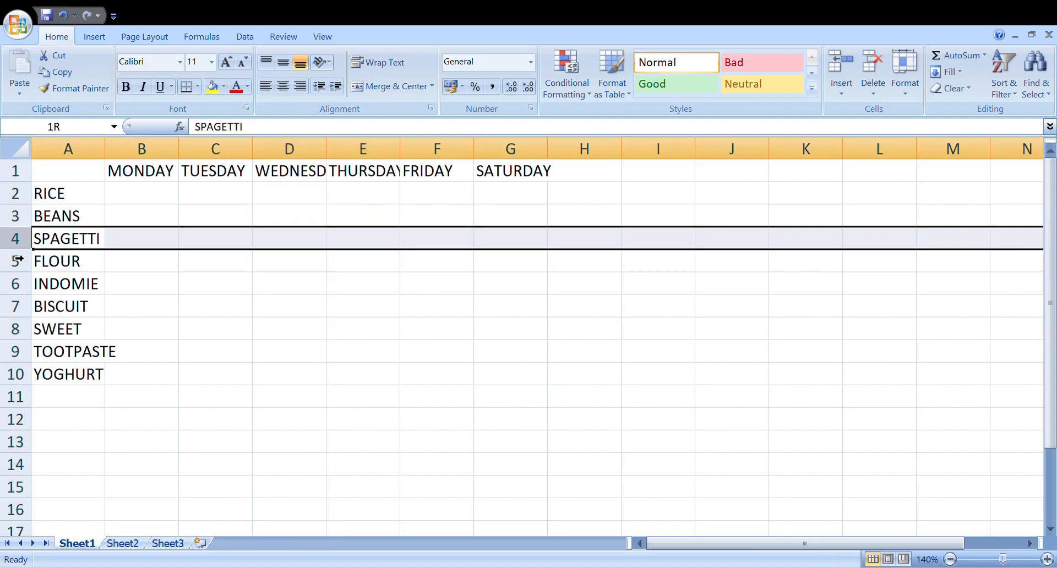
click(40, 283)
click(136, 259)
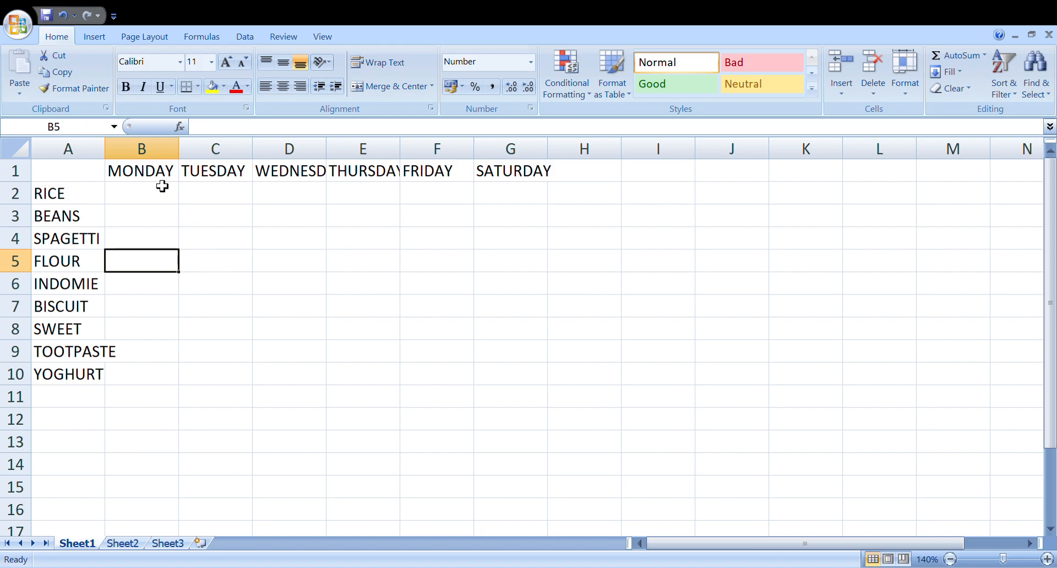
click(149, 174)
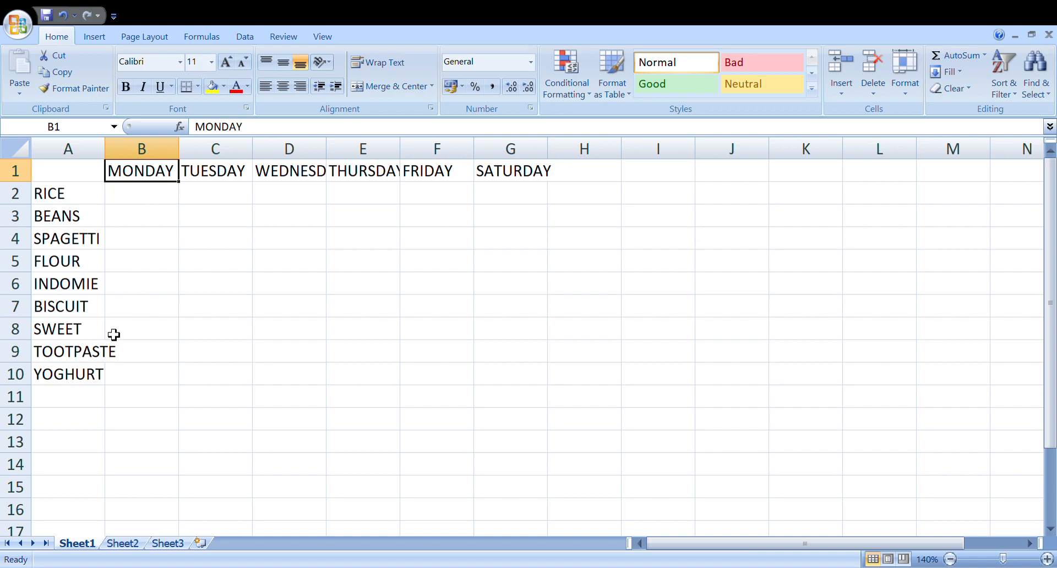
Adjust the width of column A so that the full TOOTPASTE entry fits inside its cell
click(94, 357)
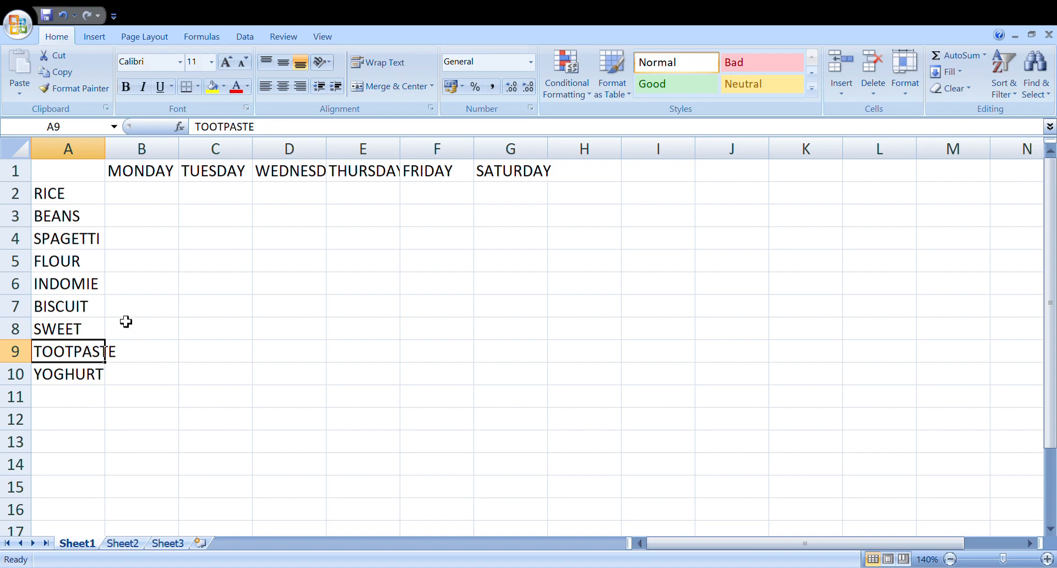
click(147, 307)
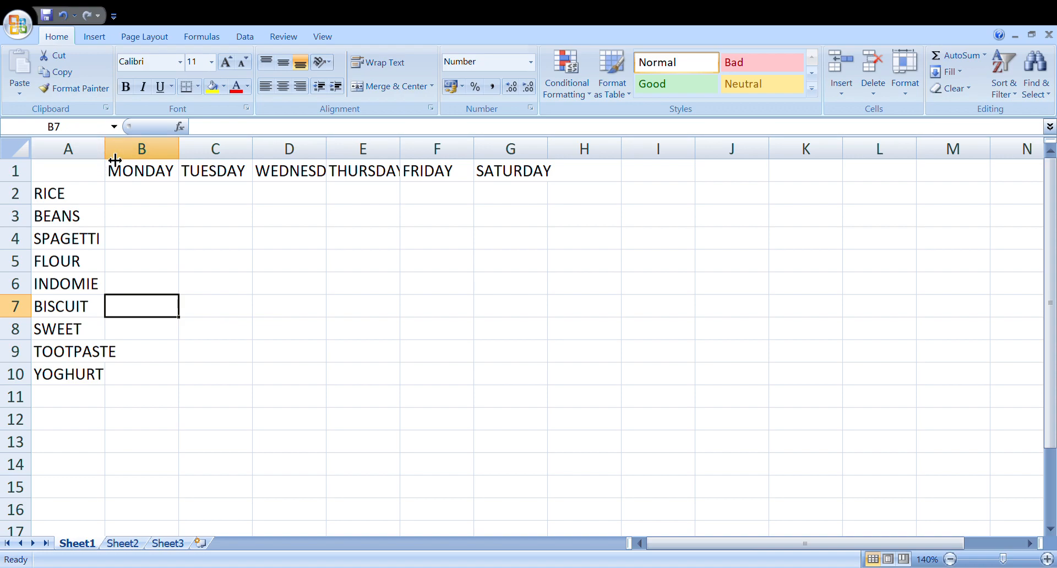
drag(112, 158, 79, 161)
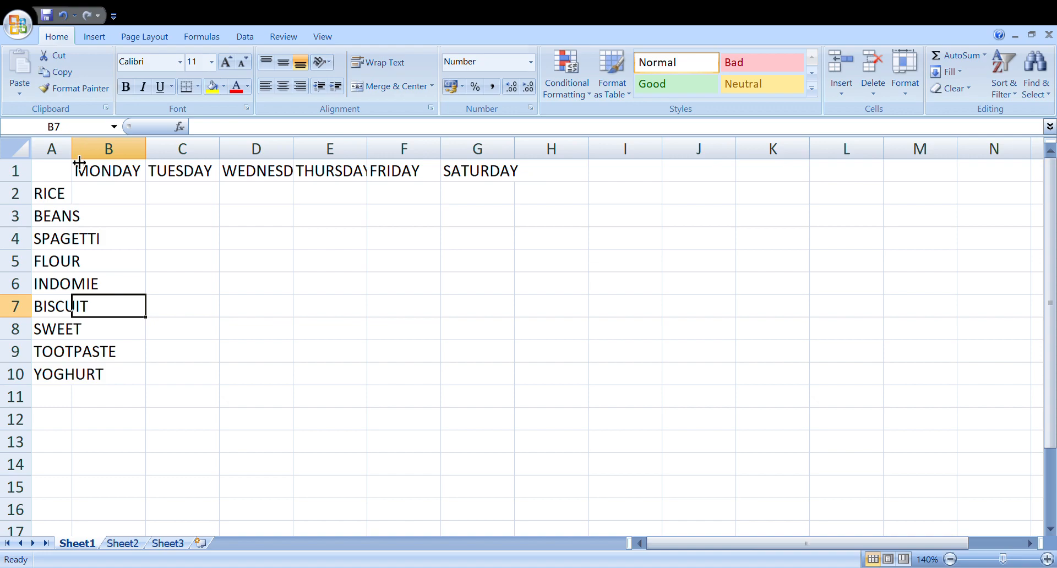
drag(79, 160, 131, 168)
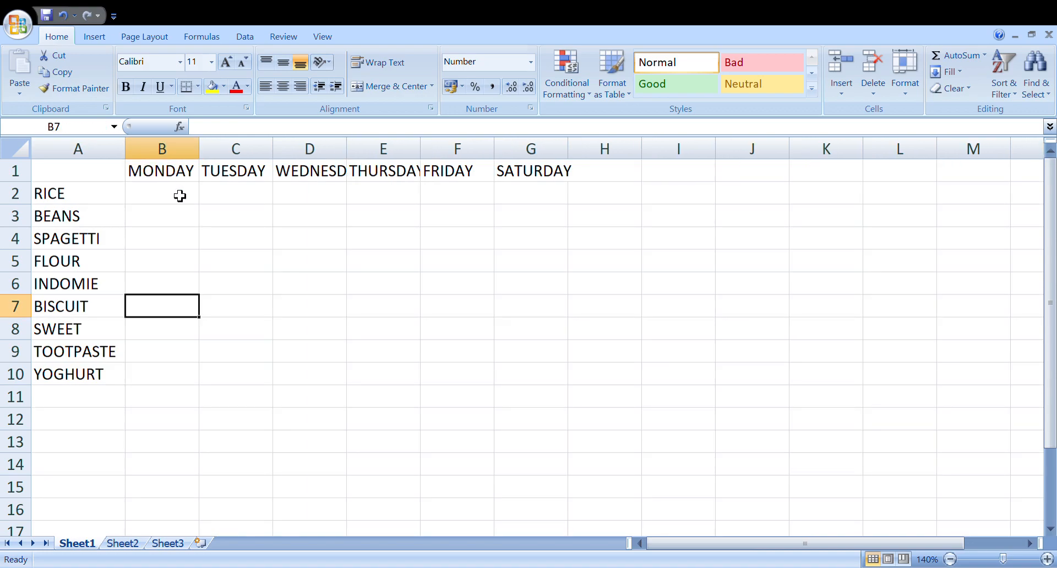
Widen columns D and E so that the WEDNESDAY and THURSDAY headings fit fully in their cells
click(323, 170)
drag(323, 170, 316, 529)
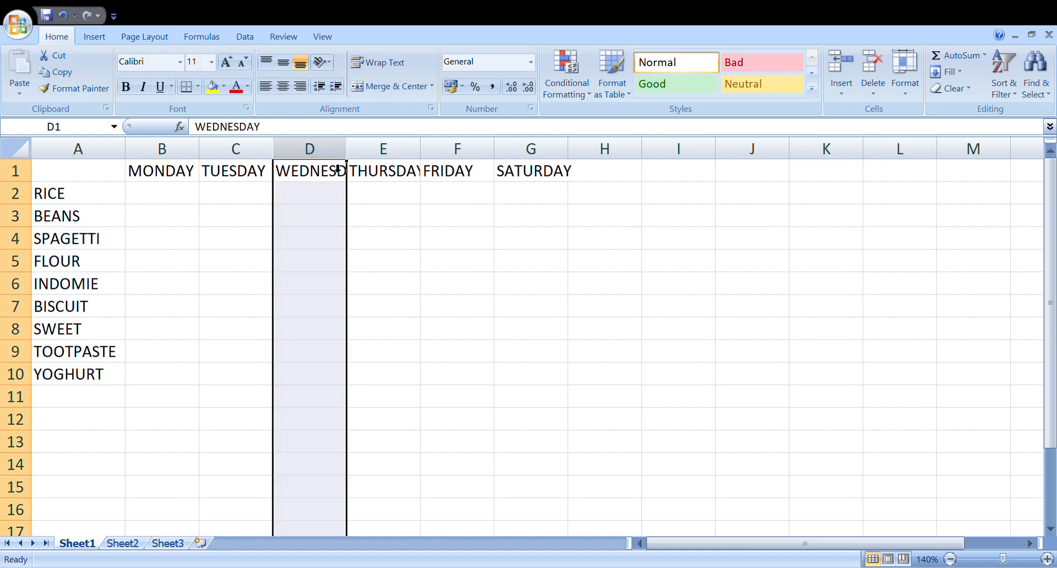
click(314, 214)
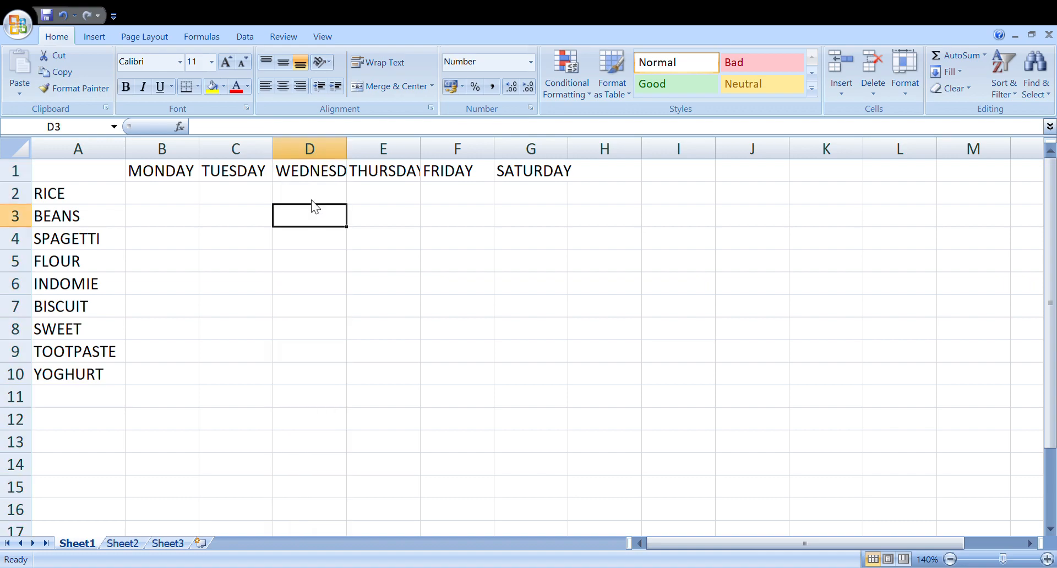
click(339, 177)
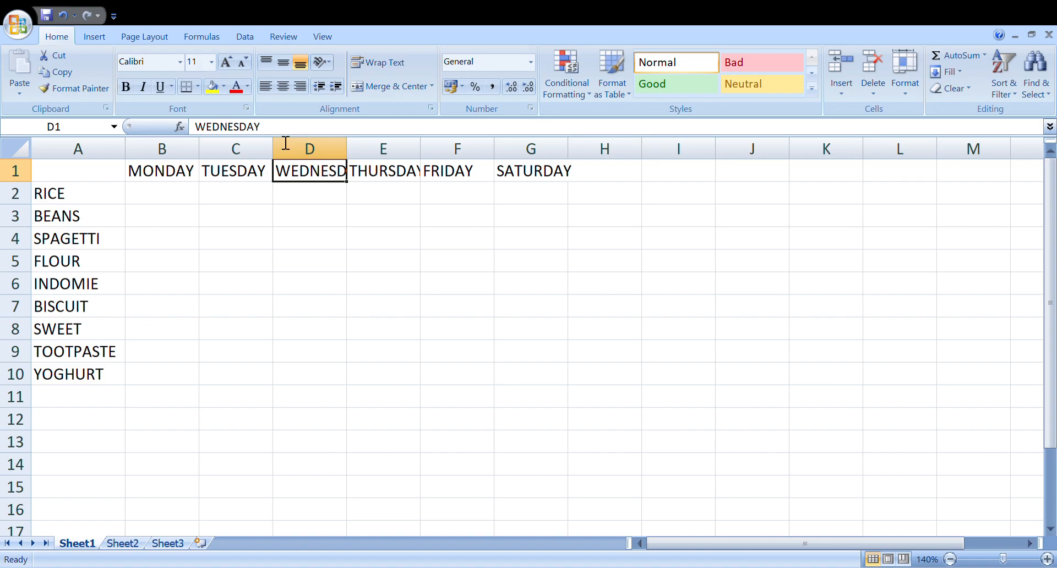
click(327, 196)
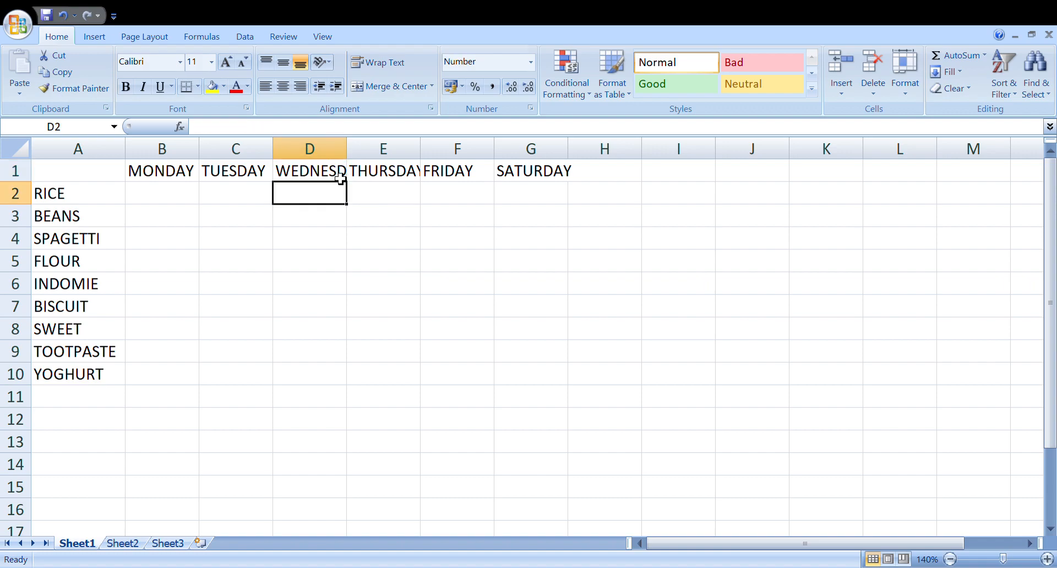
click(341, 179)
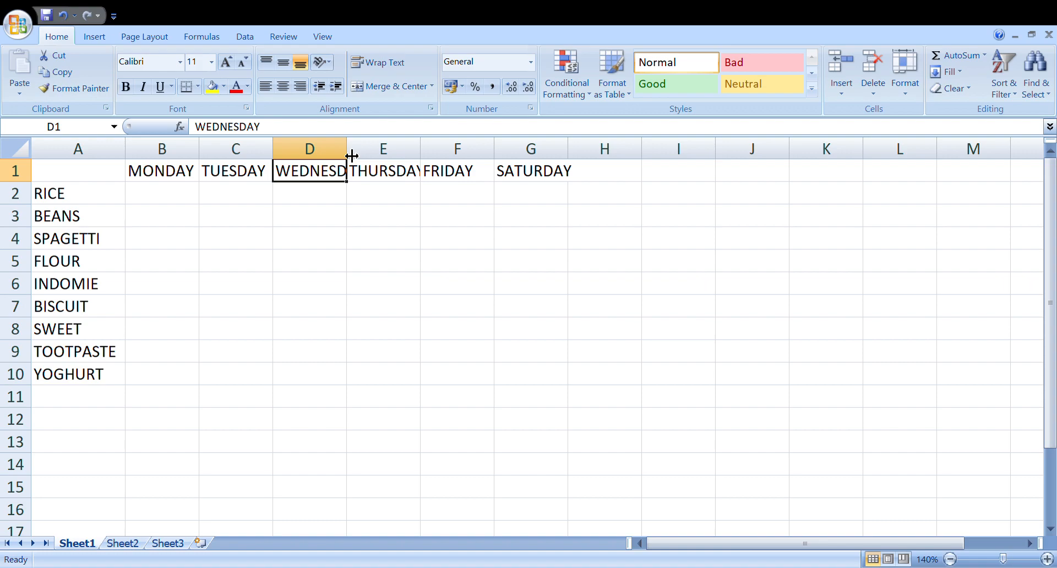
mouse_move(352, 156)
mouse_down()
mouse_move(378, 155)
mouse_move(369, 154)
mouse_up()
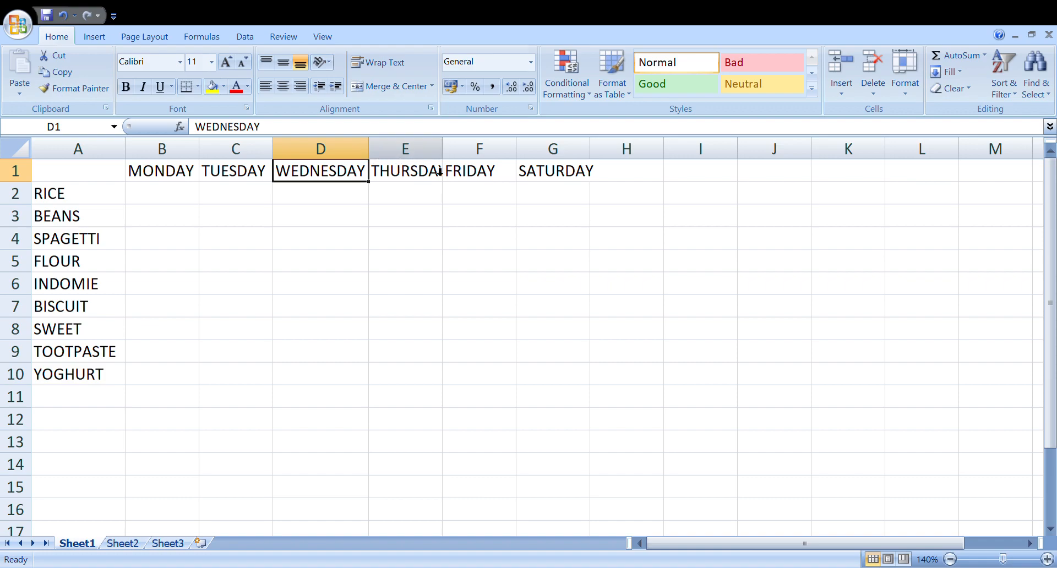
click(413, 172)
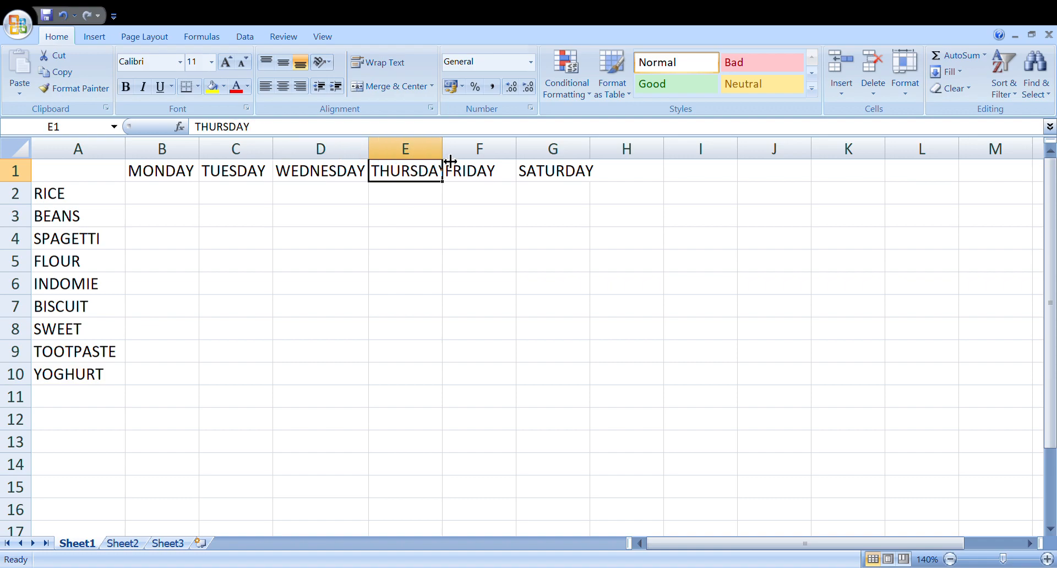
drag(452, 157, 467, 159)
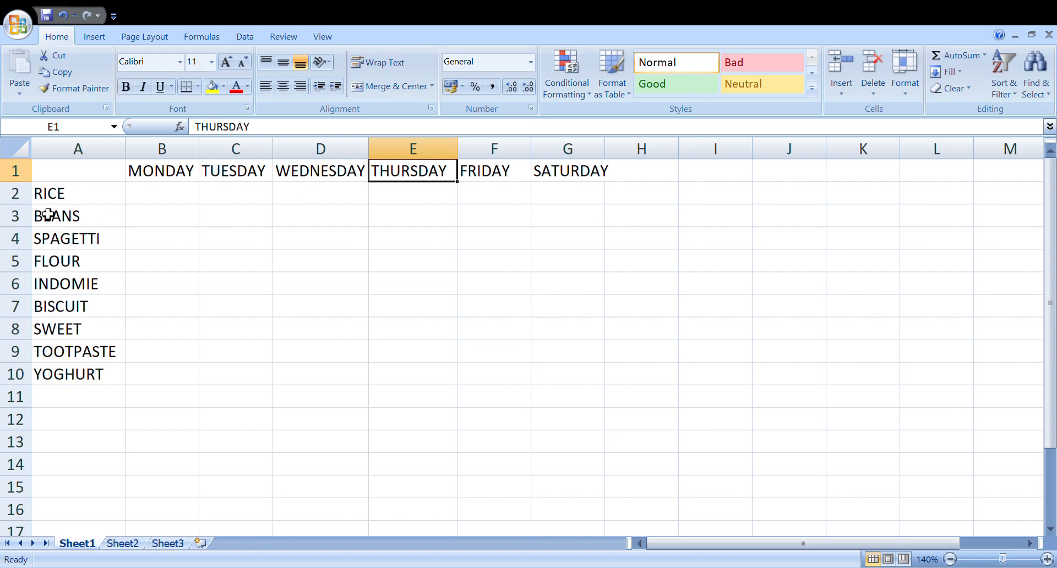
Adjust the heights of the RICE and BEANS rows so both are slightly taller than the other rows
mouse_move(25, 213)
mouse_down()
mouse_move(25, 225)
mouse_move(20, 206)
mouse_move(21, 233)
mouse_move(22, 208)
mouse_move(23, 219)
mouse_up()
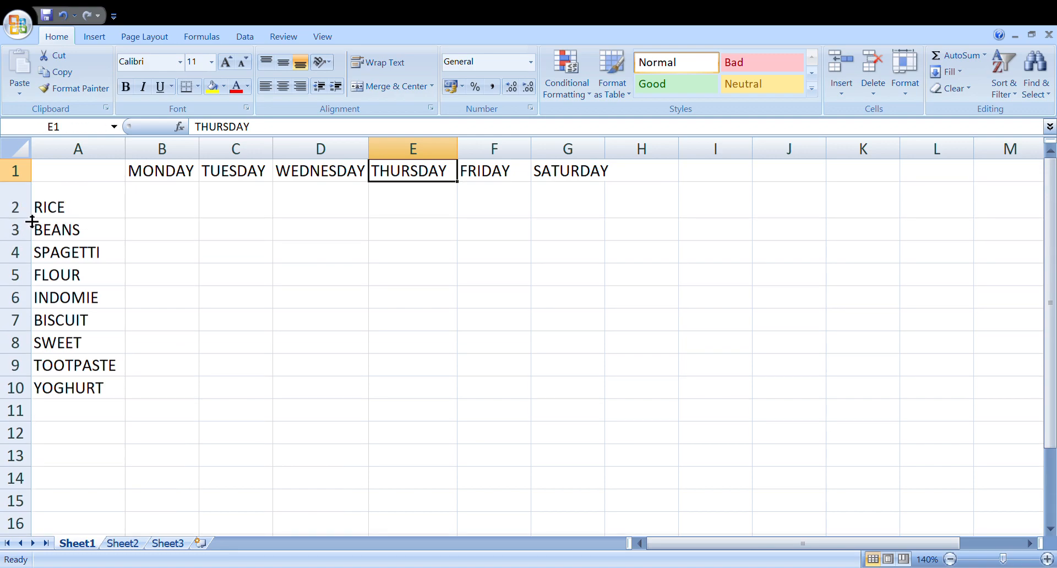
drag(24, 250, 27, 266)
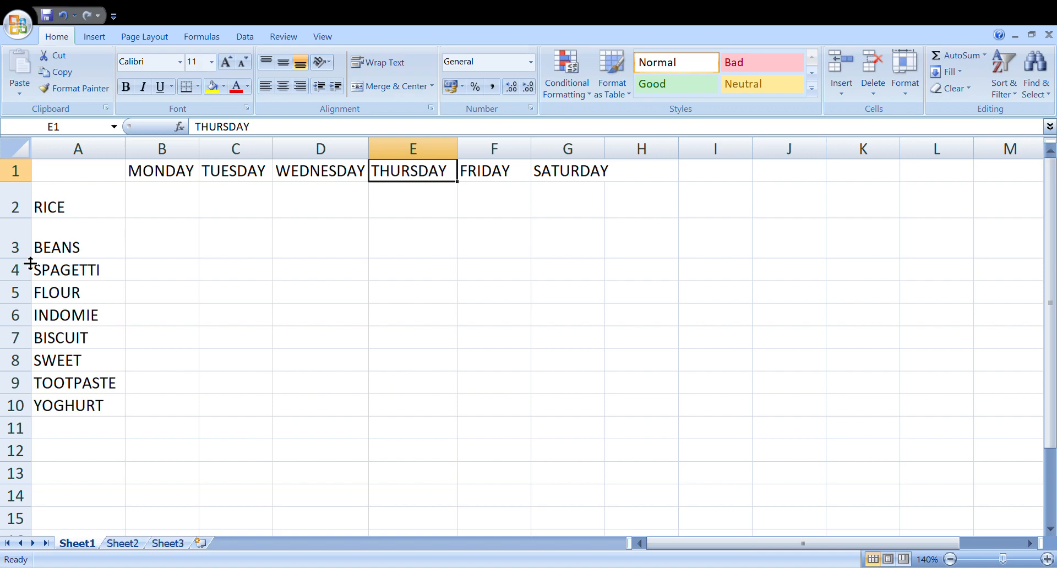
drag(30, 264, 28, 208)
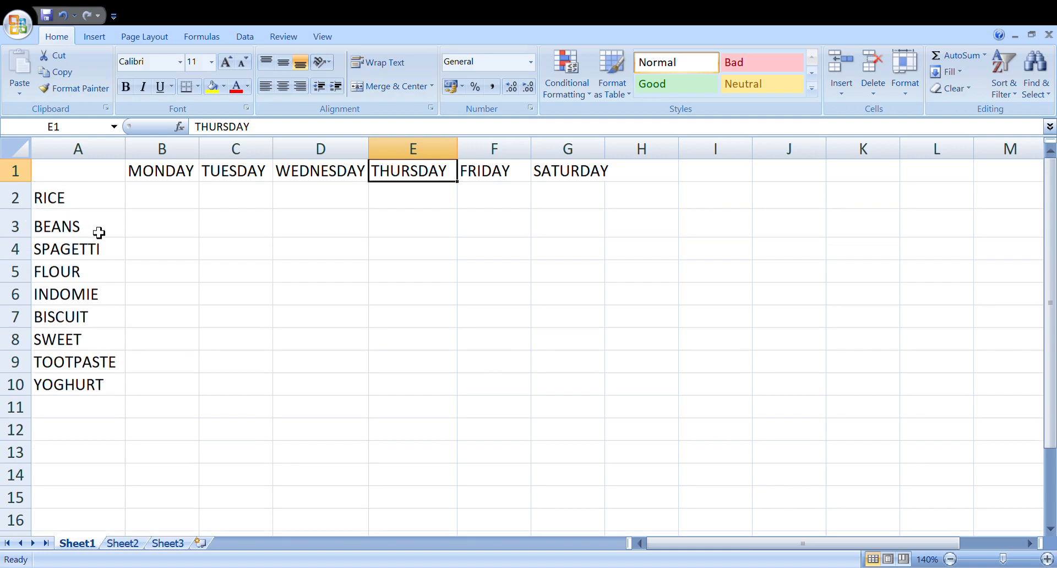
click(168, 150)
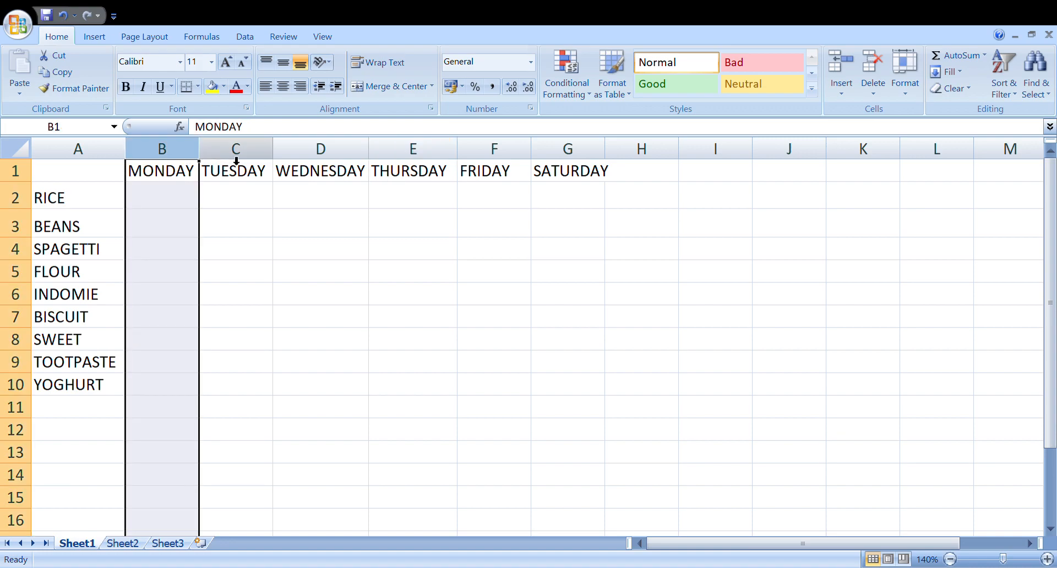
click(236, 160)
click(25, 175)
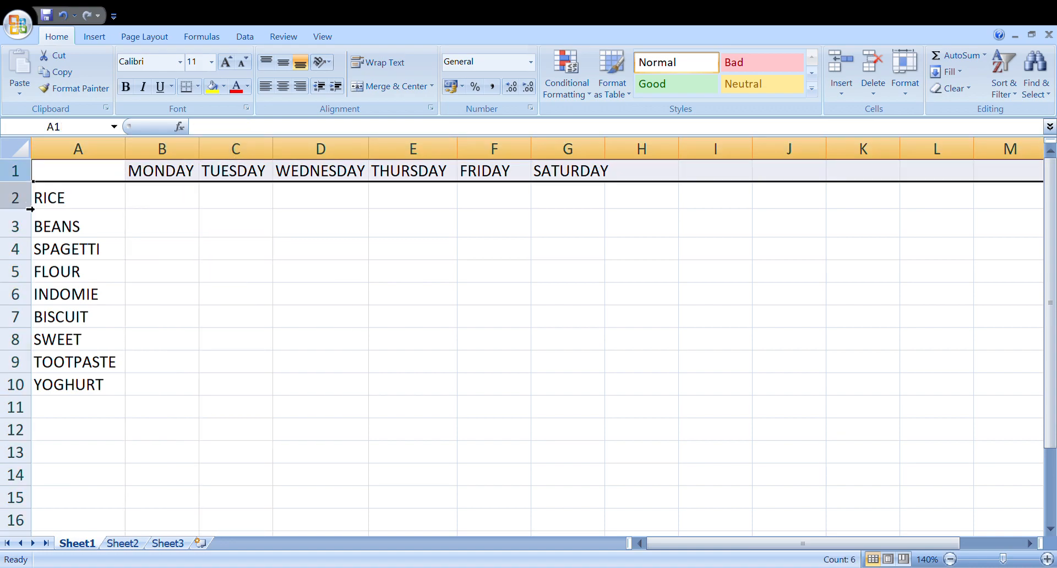
click(29, 204)
click(28, 230)
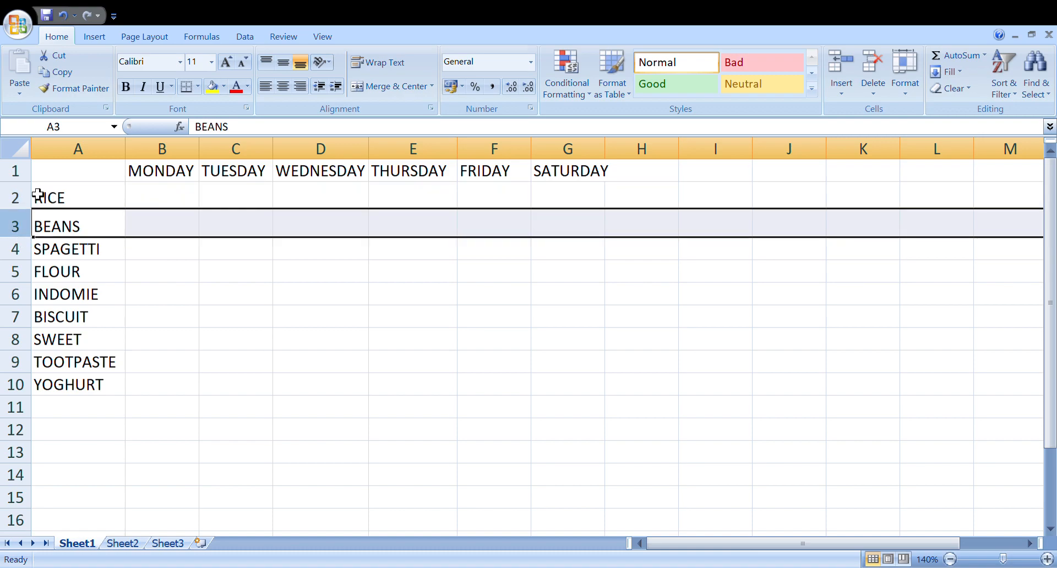
click(142, 171)
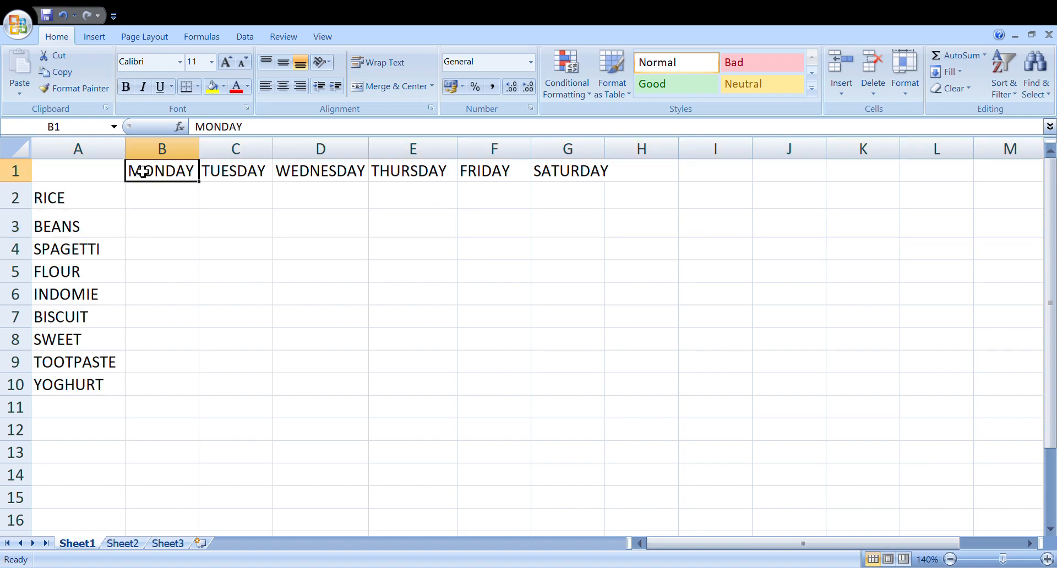
Make the weekday headings in row 1 bold
click(28, 185)
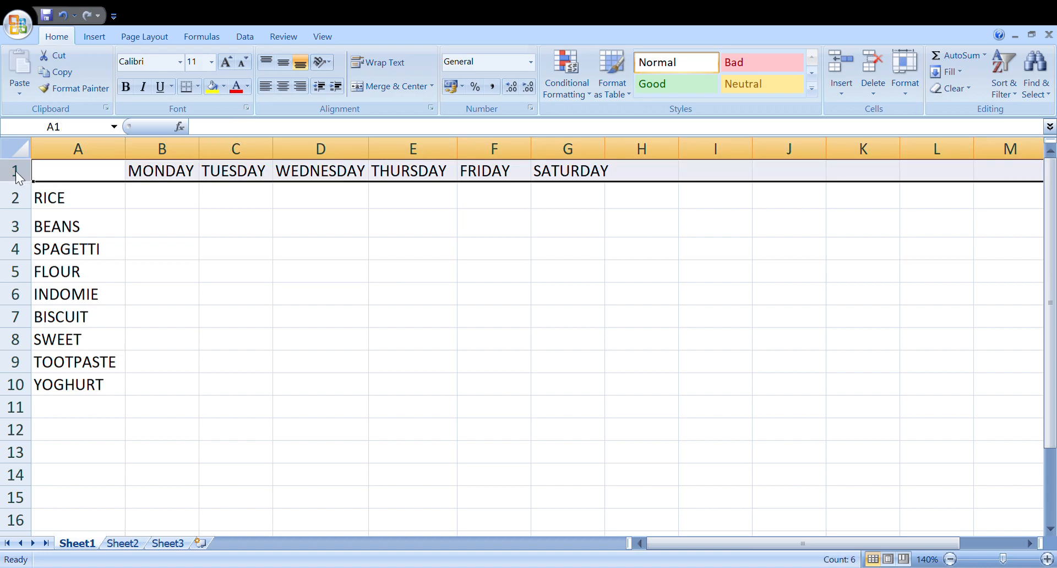
click(126, 87)
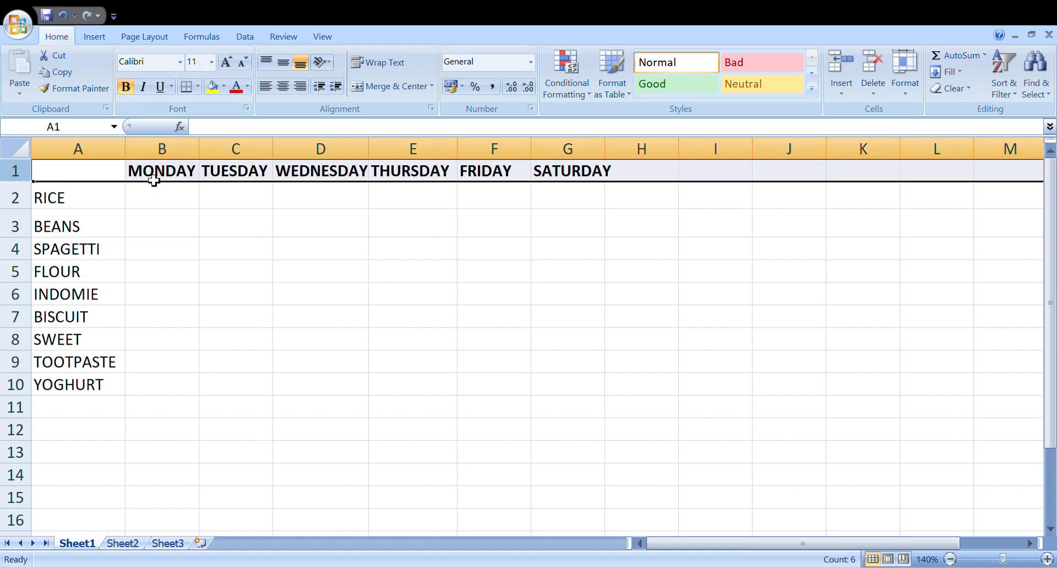
click(226, 213)
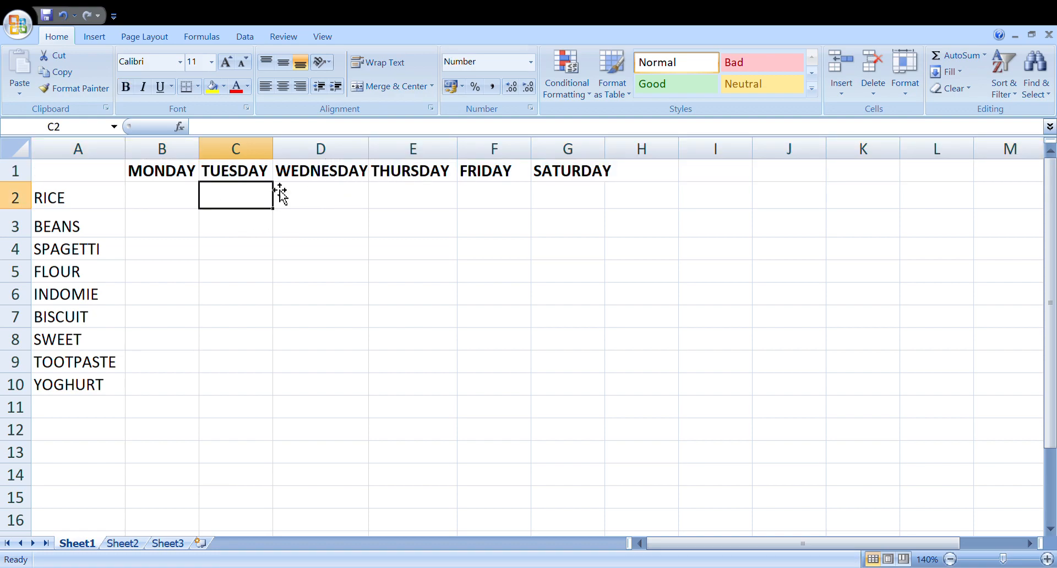
Make the product names in column A bold
click(102, 168)
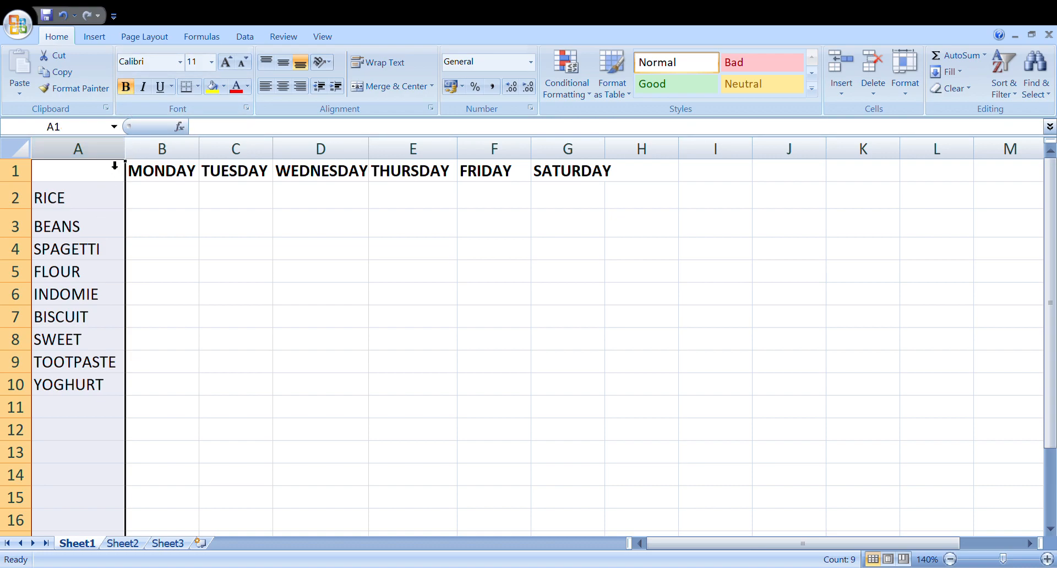
click(144, 199)
click(108, 150)
click(125, 87)
click(139, 256)
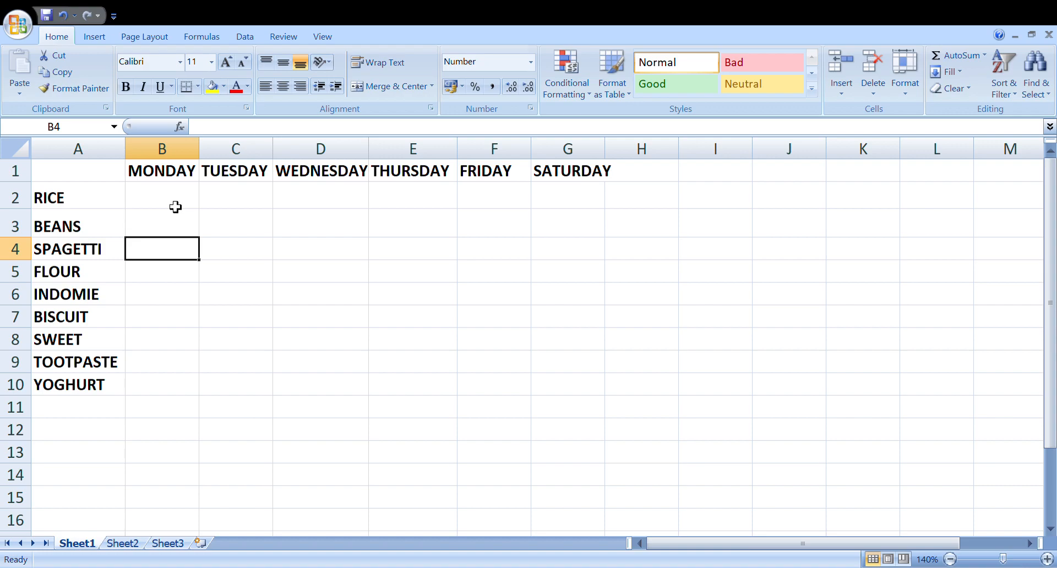
Switch to Sheet2 and make its weekday header row bold
click(132, 544)
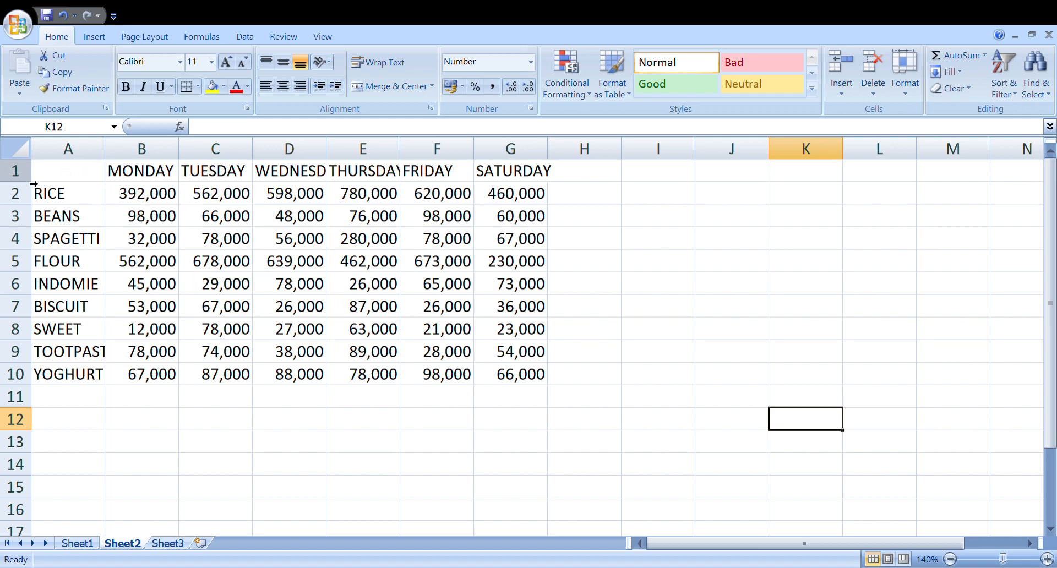
click(22, 175)
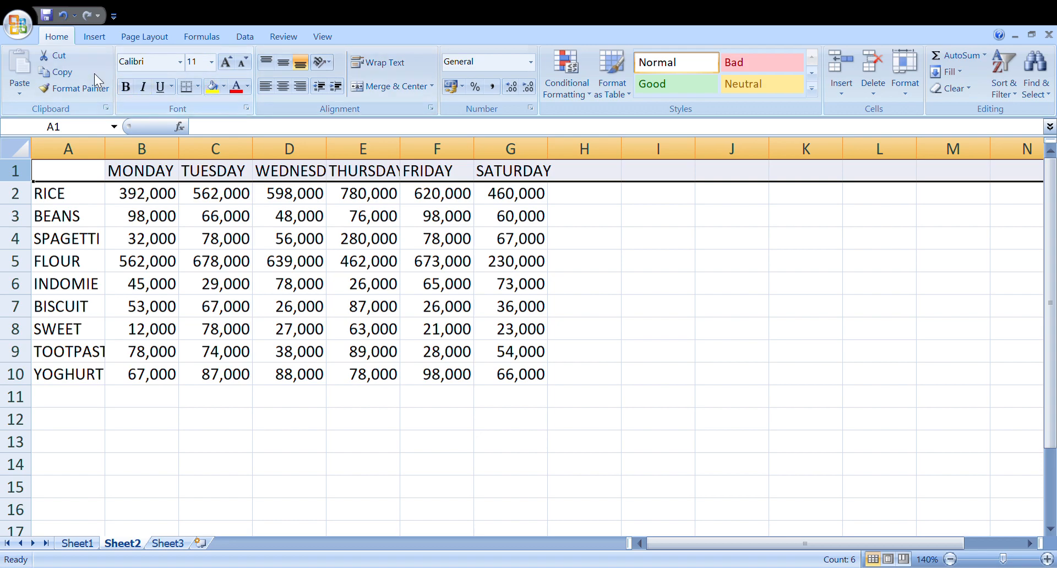
click(125, 87)
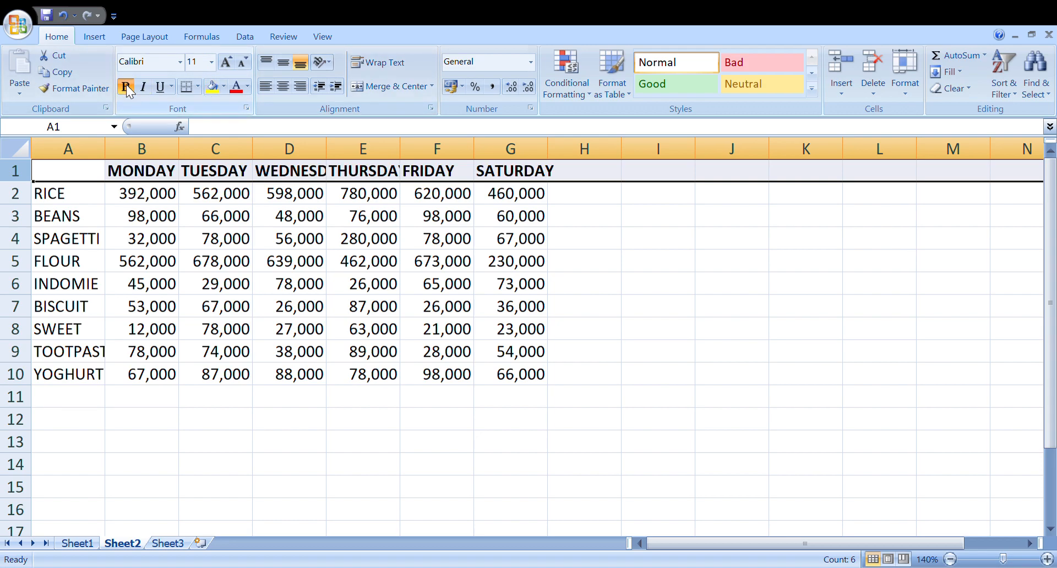
Make the product names in column A of Sheet2 bold
click(87, 155)
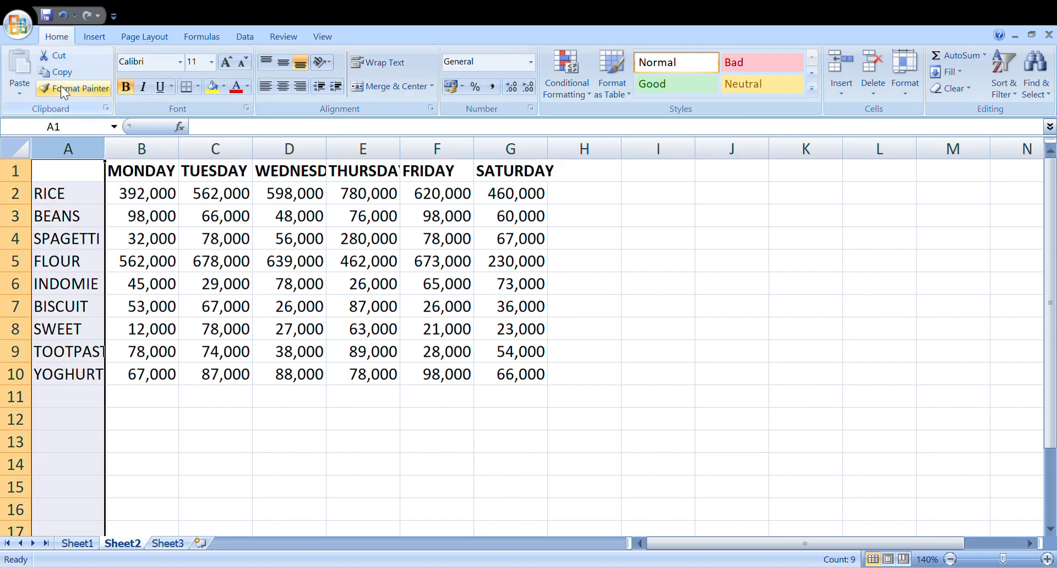
click(127, 83)
click(127, 83)
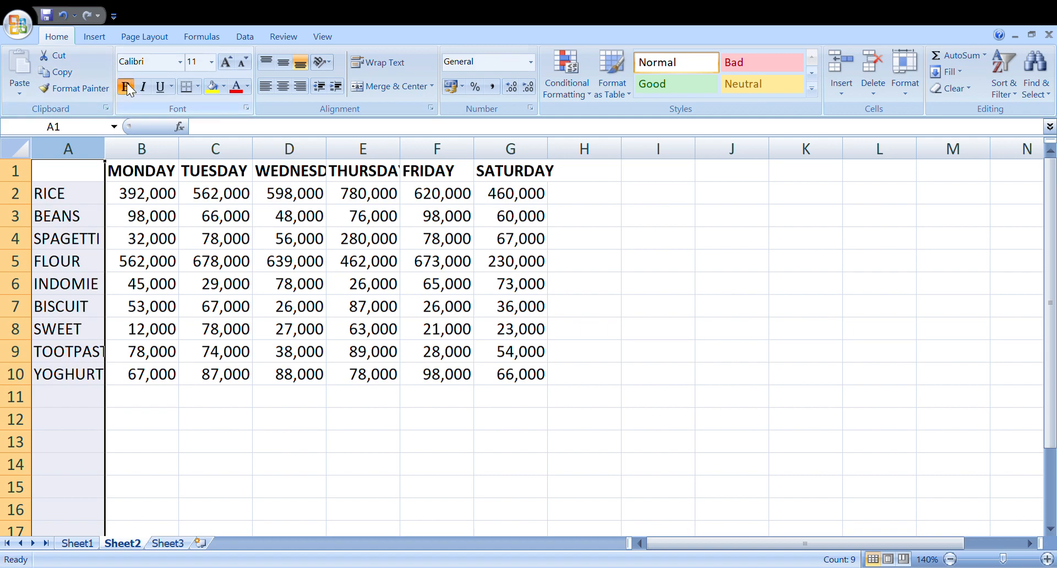
Enter the heading SALES in cell A1, above the product names
click(85, 180)
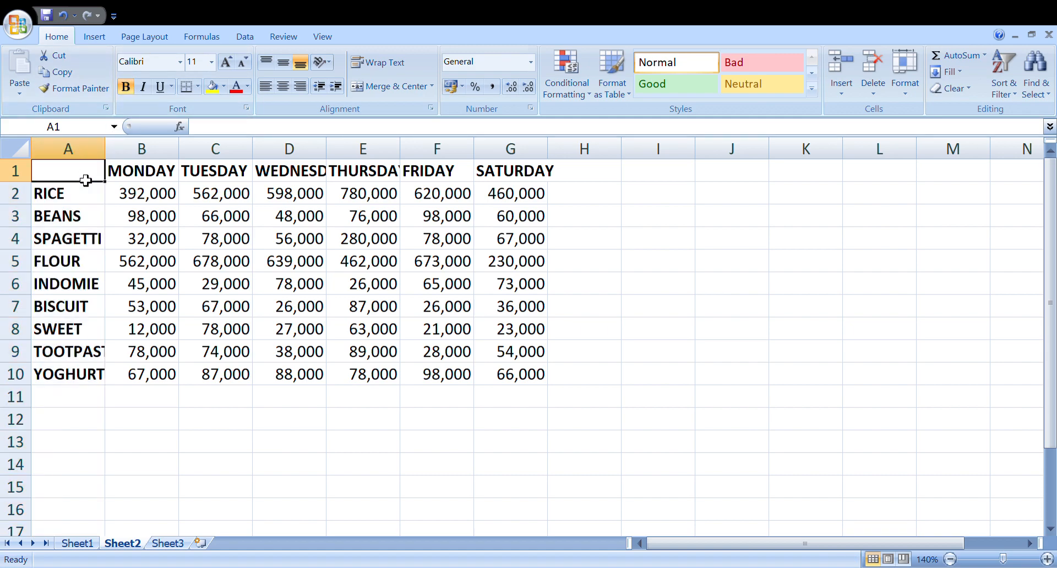
text(SALES)
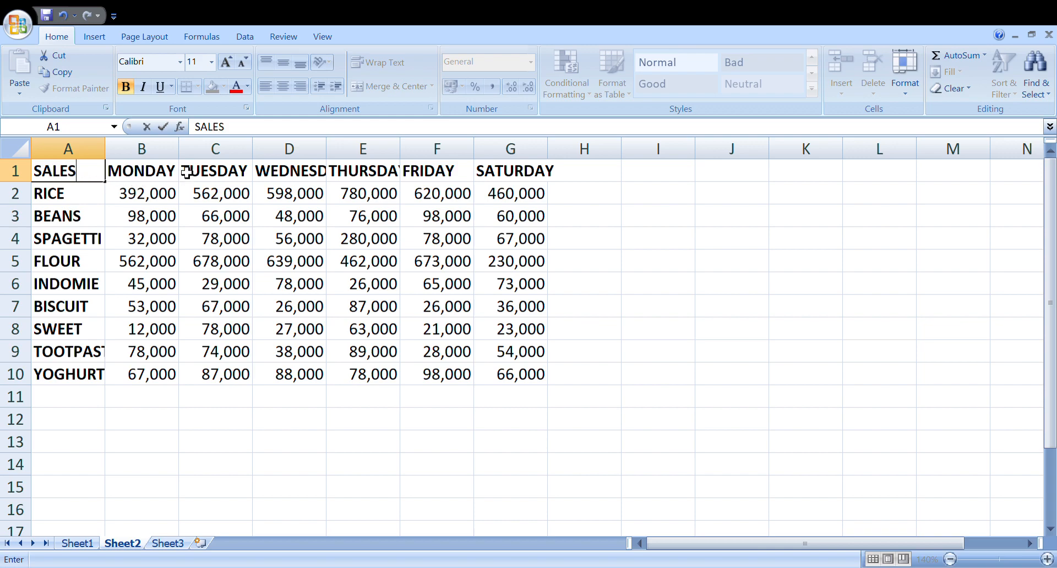
click(158, 223)
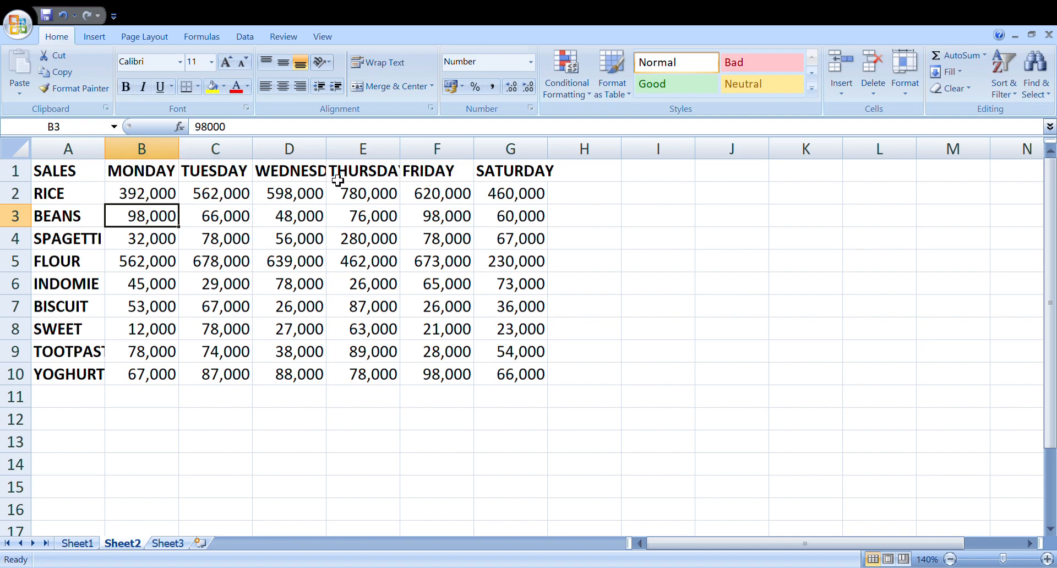
Widen columns B through G equally until every weekday heading, including WEDNESDAY, fits within its cell
click(312, 173)
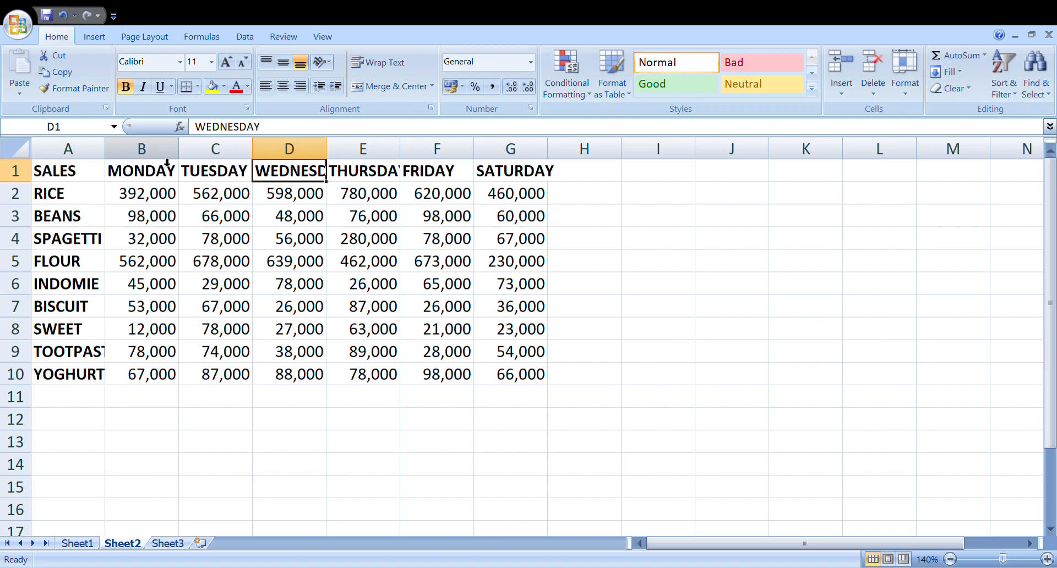
click(167, 157)
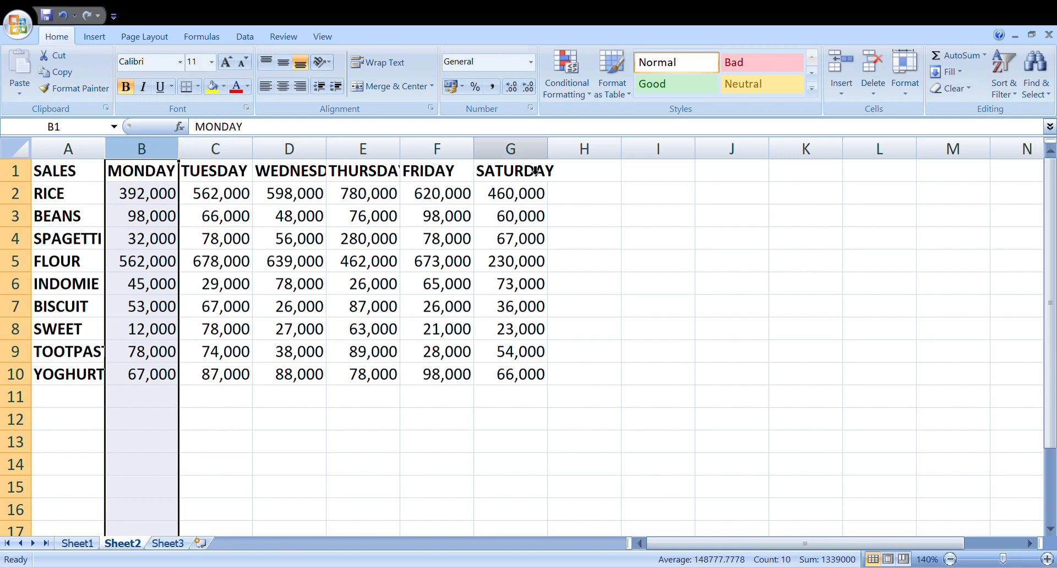
shift+click(512, 148)
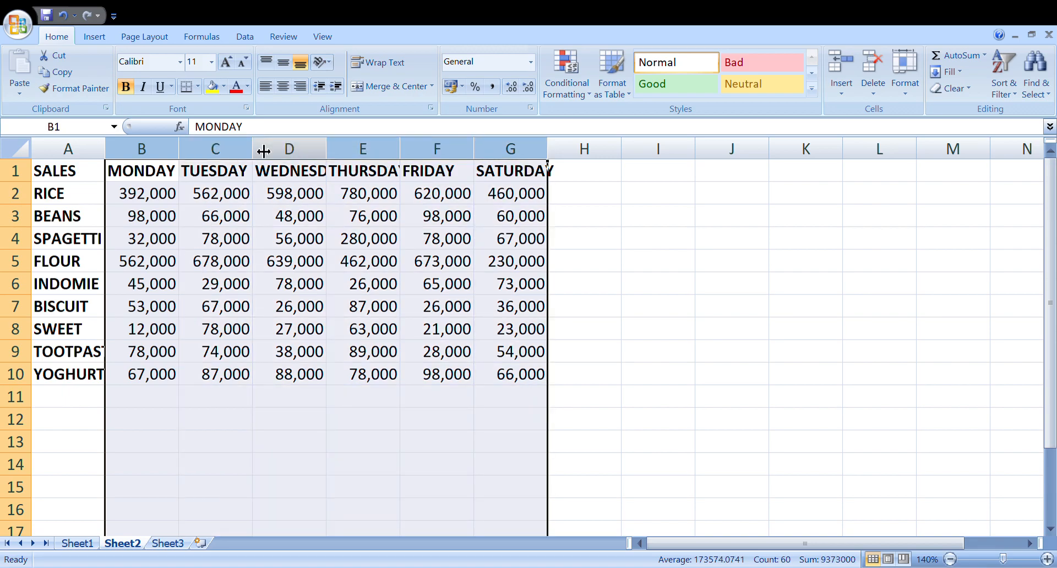
drag(186, 160, 202, 161)
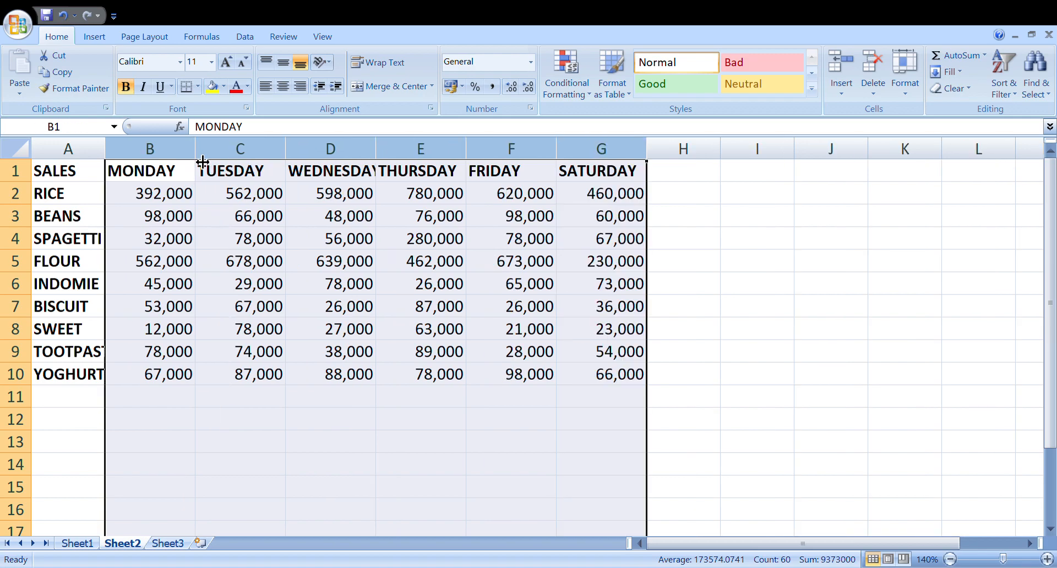
drag(203, 161, 213, 166)
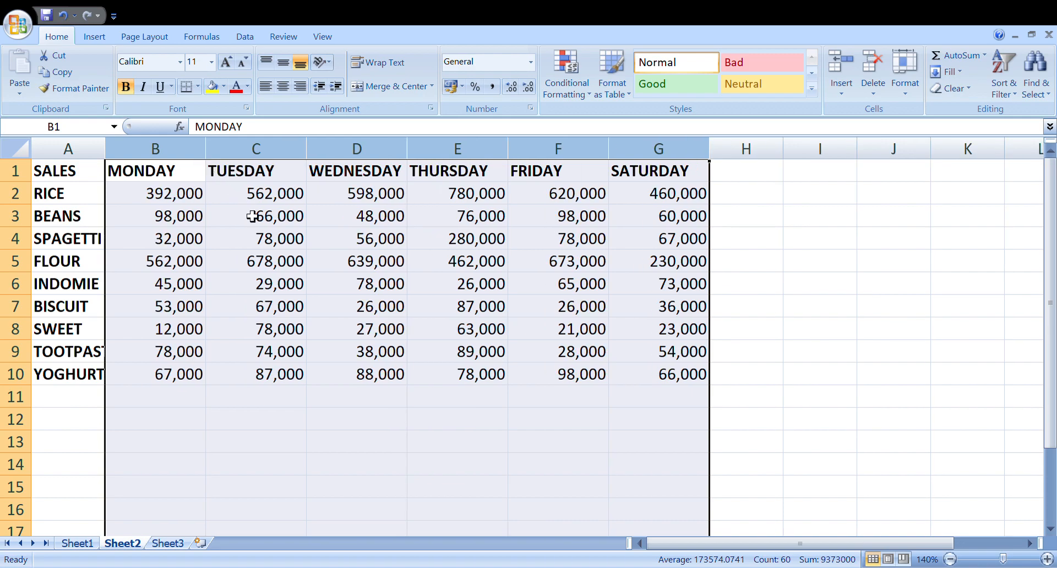
click(292, 261)
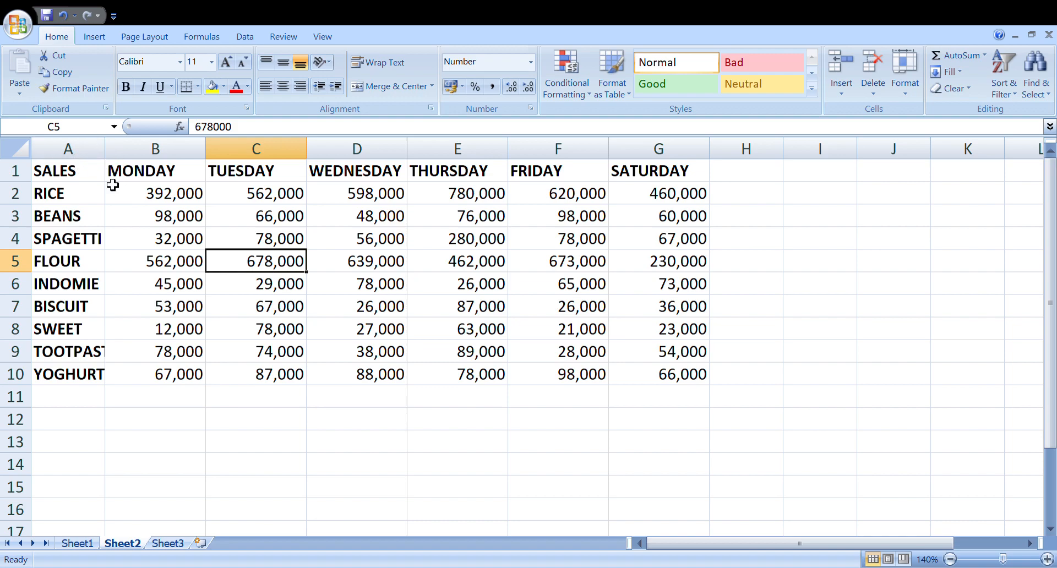
Widen column A until the product name TOOTPASTE fits within its cell
click(103, 352)
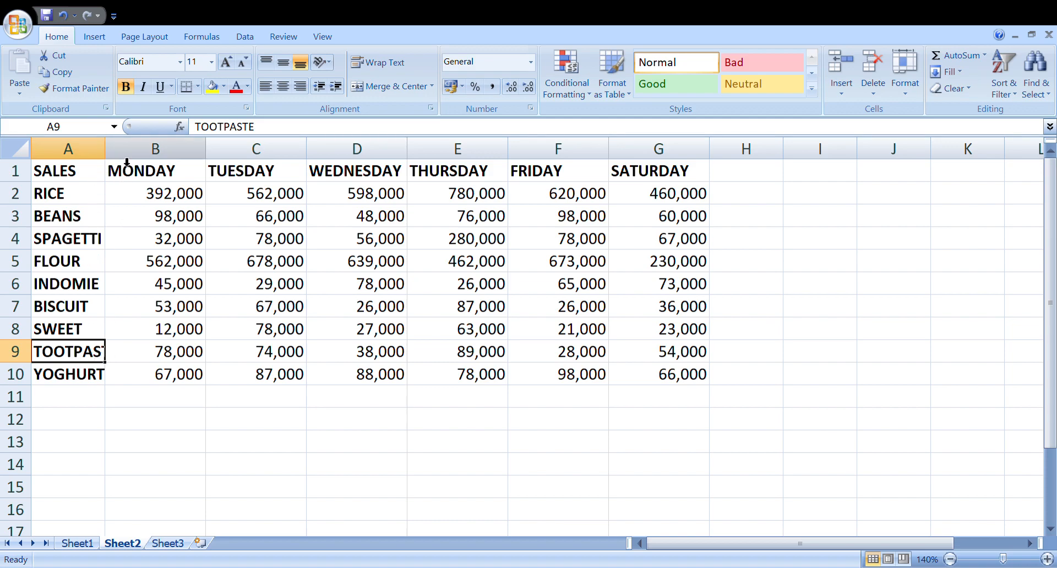
drag(114, 159, 133, 162)
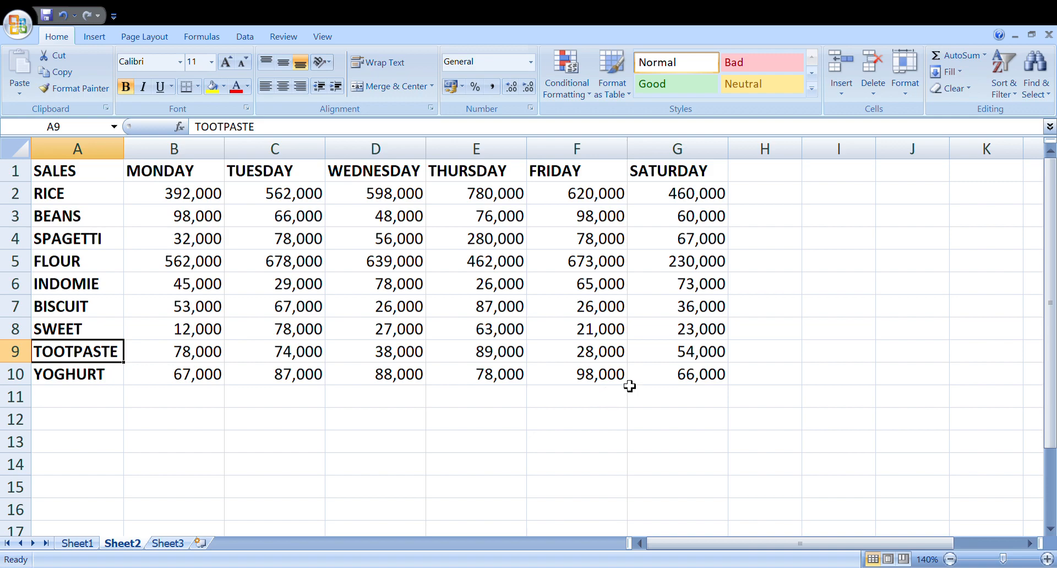
click(698, 384)
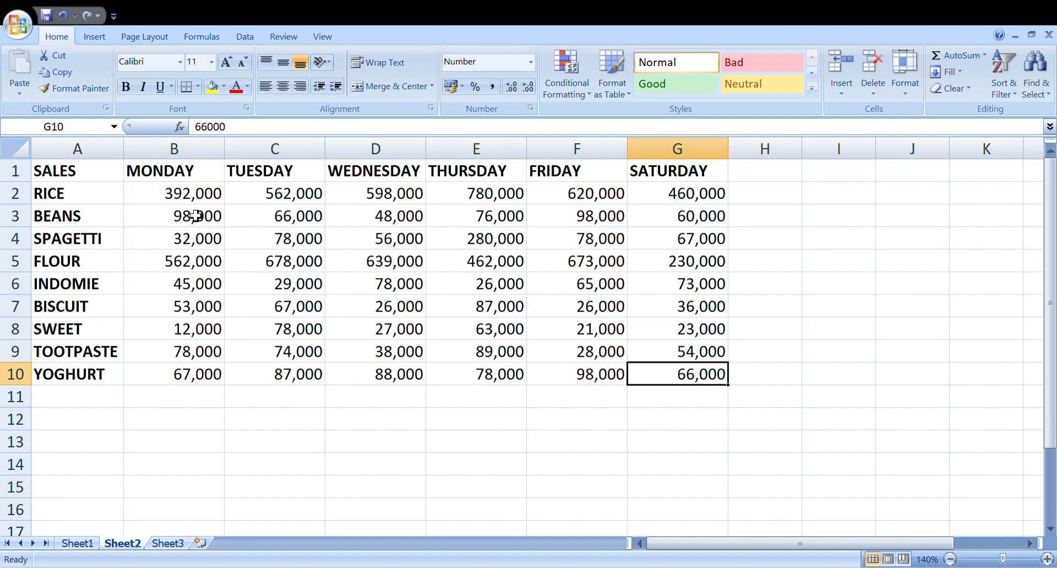
click(175, 204)
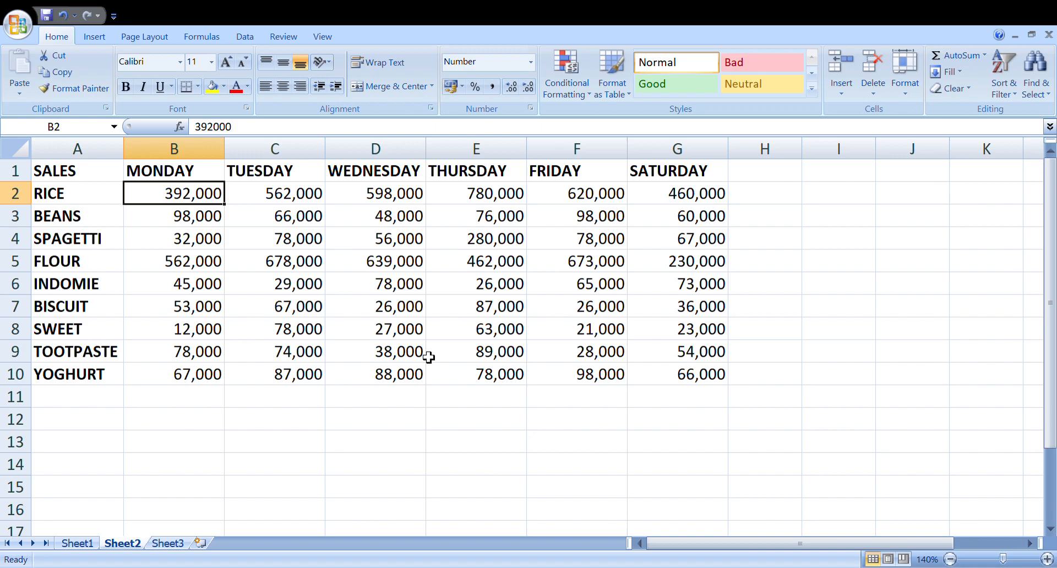
shift+click(720, 380)
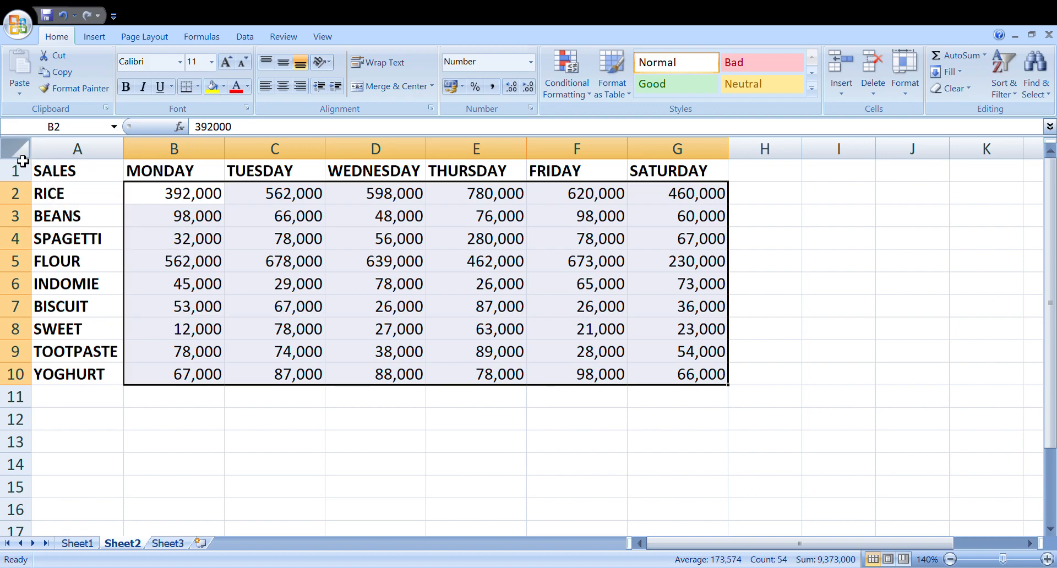
click(22, 161)
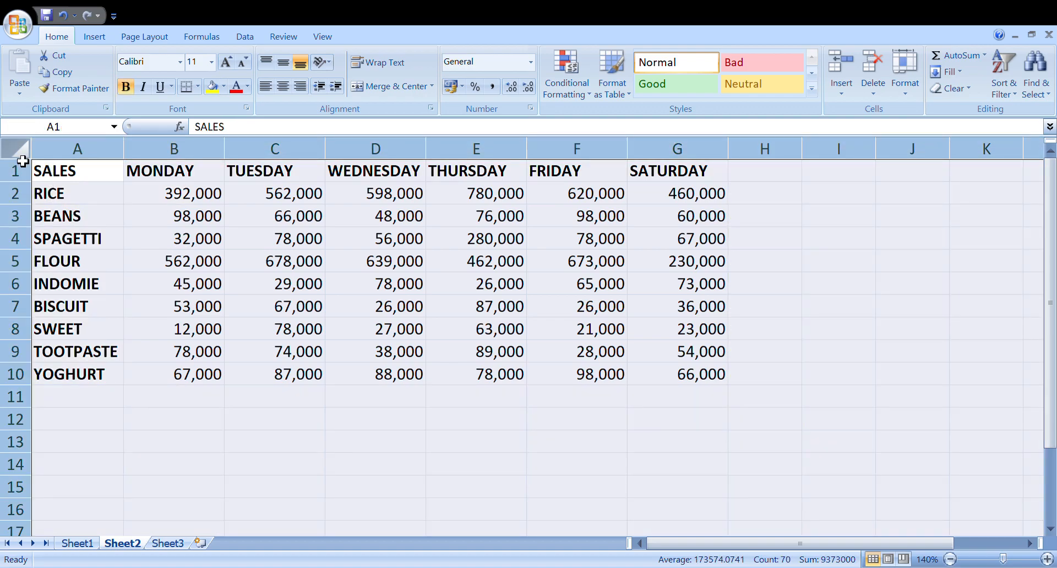
click(142, 226)
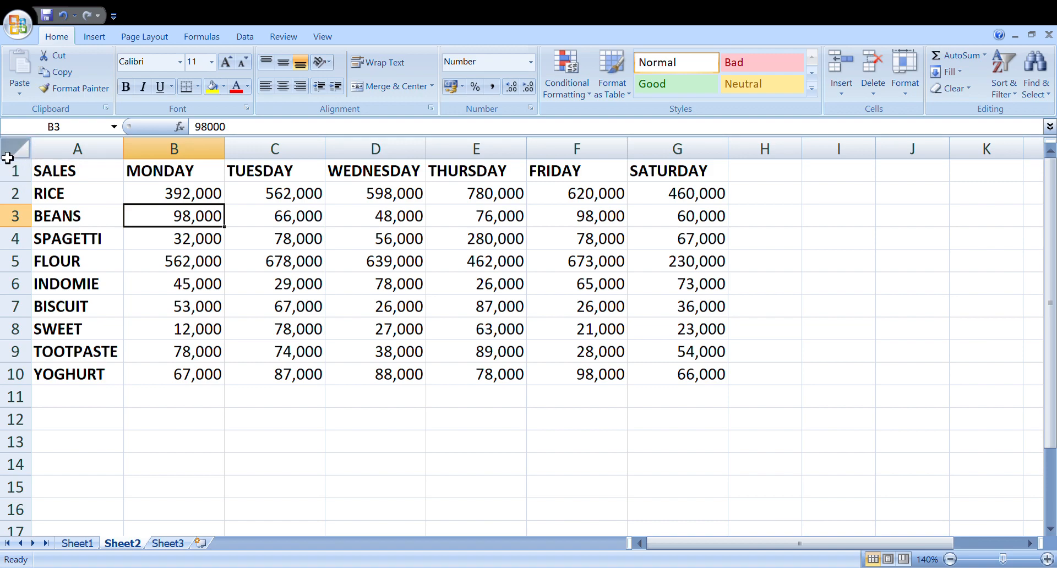
Center the contents of all cells on the sheet horizontally and align them to the middle vertically
click(25, 152)
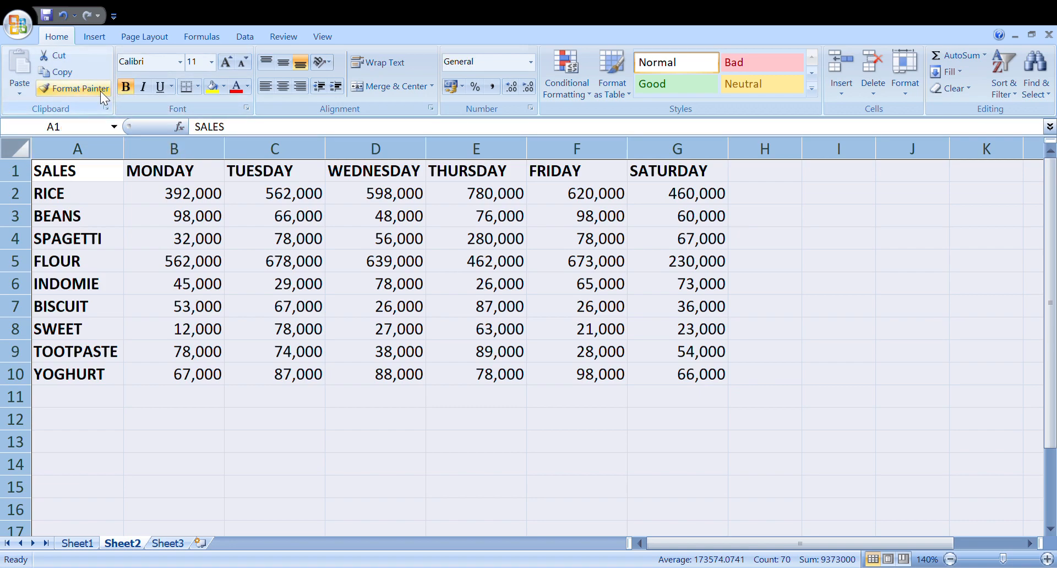
click(286, 88)
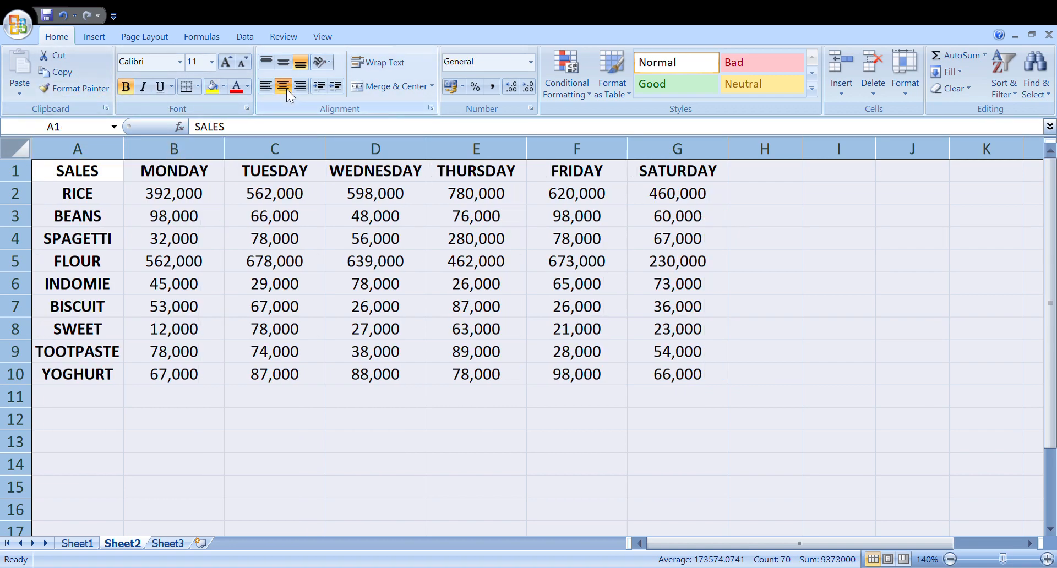
click(286, 64)
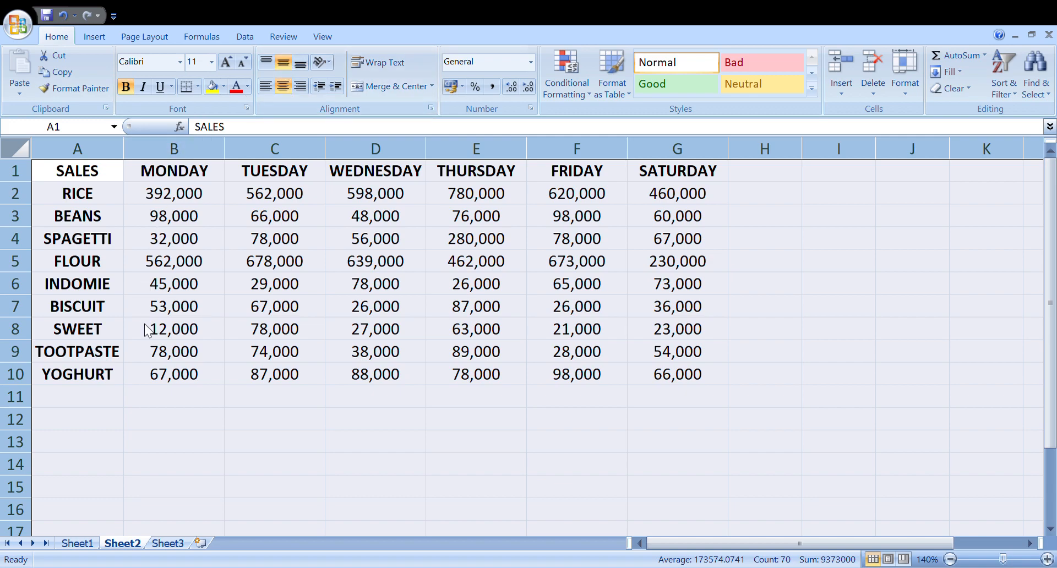
click(488, 356)
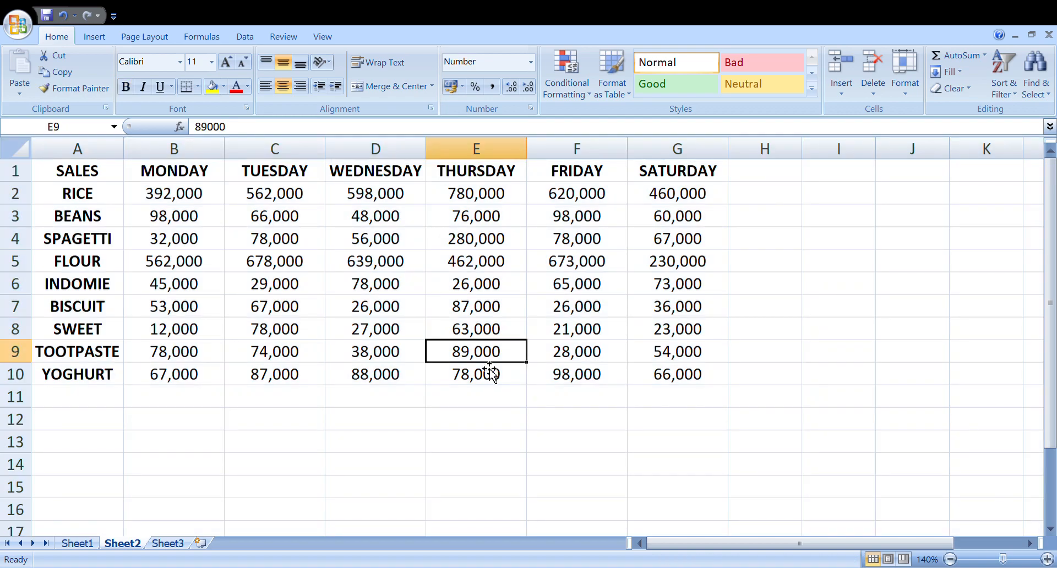